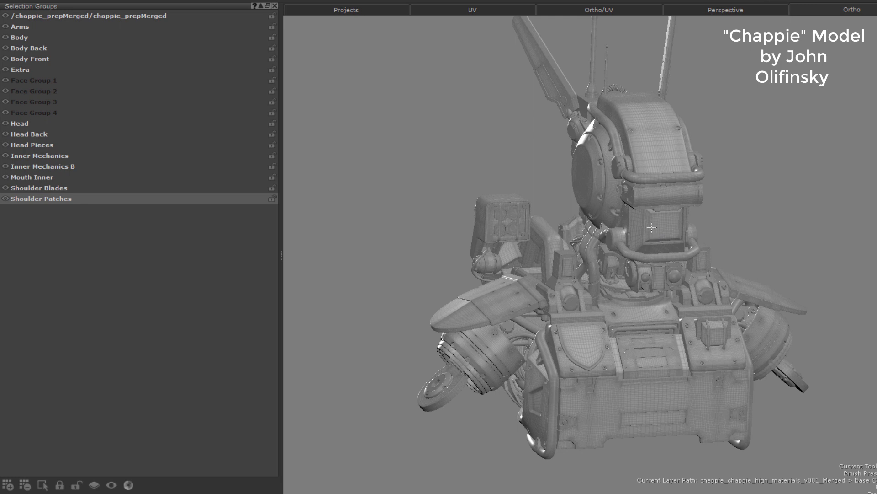
- Remove the unused selection groups and add the prefix MyPrefix_ to all remaining group names
{"action": "right_click", "coordinate": [26, 134]}
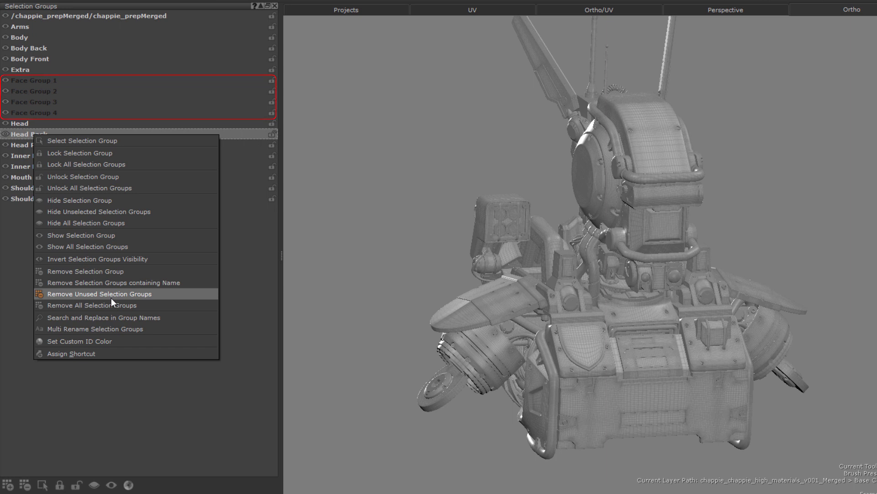
{"action": "left_click", "coordinate": [111, 298]}
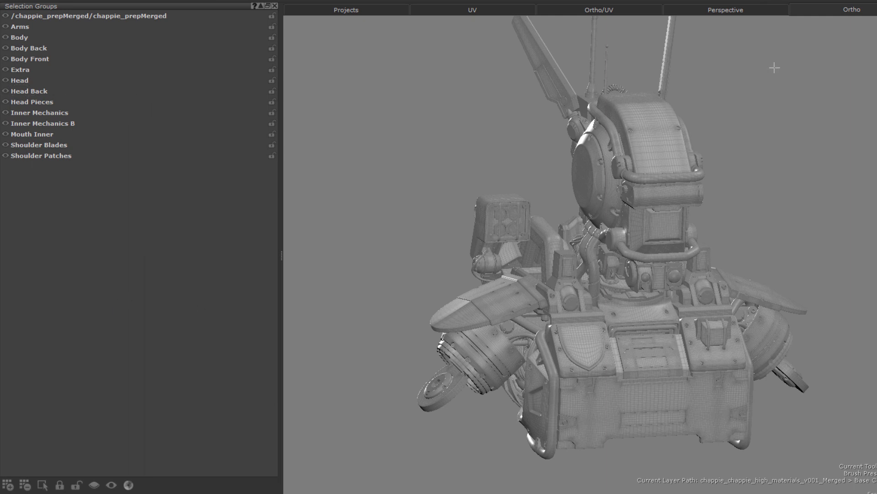
{"action": "right_click", "coordinate": [42, 124]}
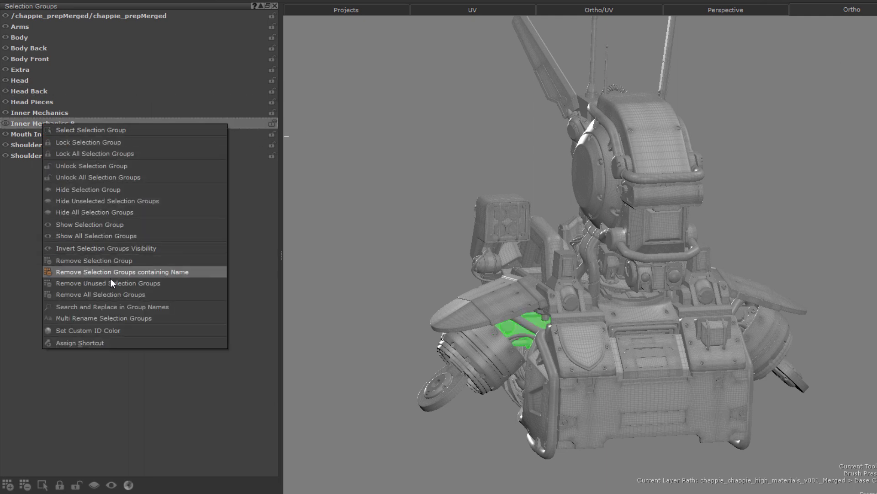
{"action": "left_click", "coordinate": [111, 314]}
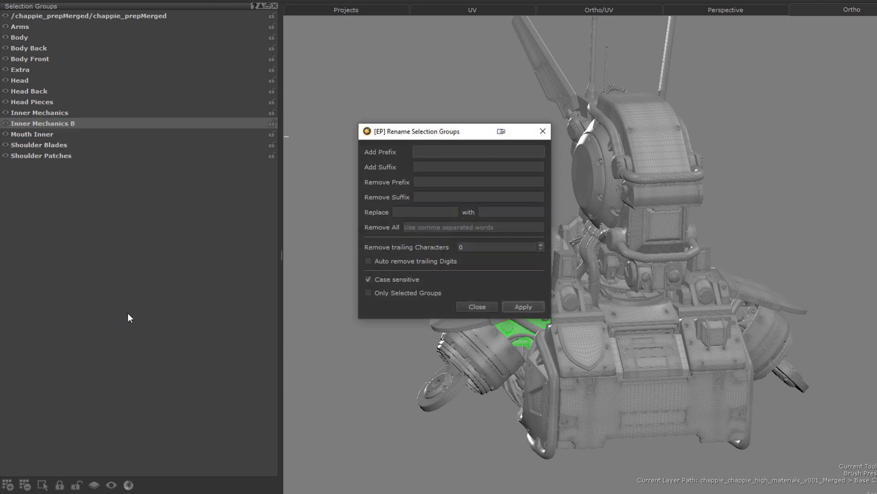
{"action": "type", "text": "MyPrefix_"}
{"action": "left_click", "coordinate": [523, 307]}
- Add the suffix _001 to all selection group names and remove the prefix MyPrefix_ from them
{"action": "left_click", "coordinate": [438, 166]}
{"action": "type", "text": "_001"}
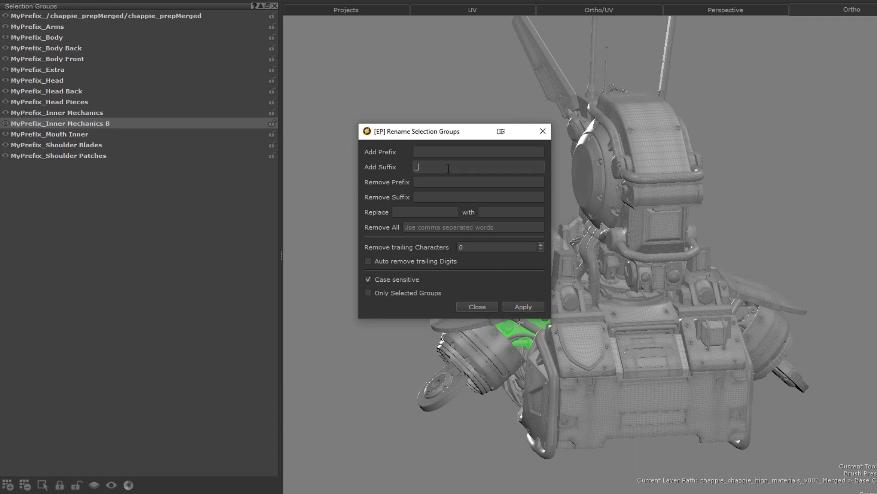
{"action": "left_click", "coordinate": [521, 307]}
{"action": "left_click", "coordinate": [453, 182]}
{"action": "type", "text": "MyPrefix_"}
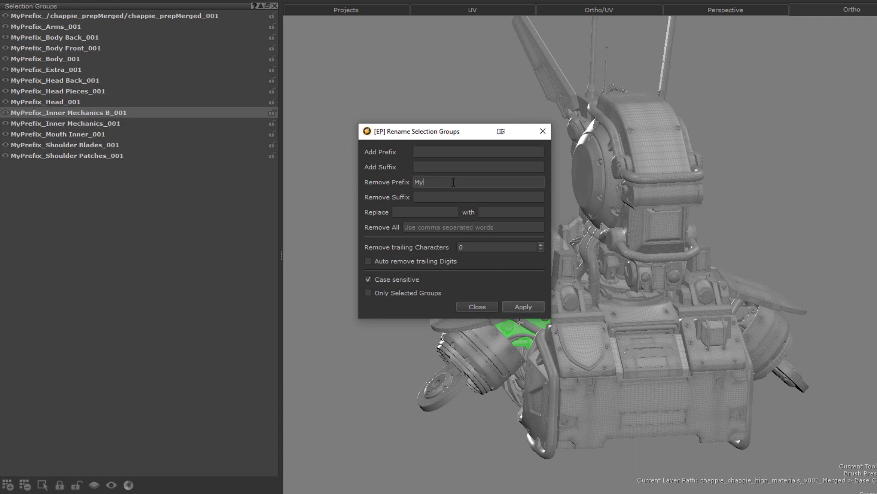
{"action": "left_click", "coordinate": [523, 310]}
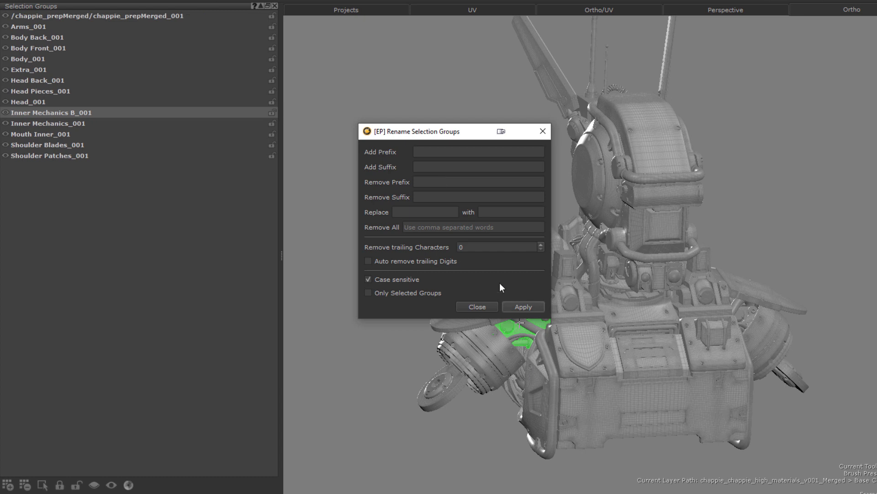
- Replace the word Mouth with Jaw in the selection group names
{"action": "left_click", "coordinate": [433, 212]}
{"action": "type", "text": "Mouth"}
{"action": "key", "text": "Tab"}
{"action": "type", "text": "Jaw"}
{"action": "left_click", "coordinate": [523, 307]}
- Remove the words Head and Body from all selection group names
{"action": "type", "text": "Head"}
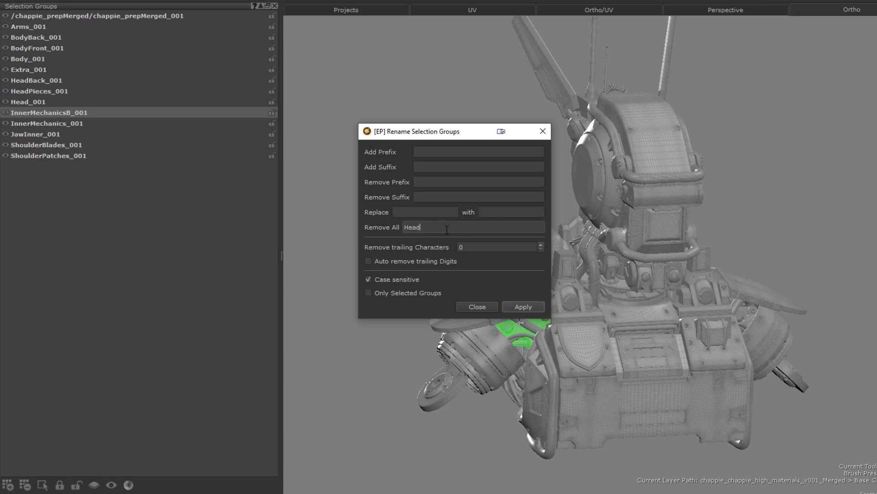
{"action": "type", "text": ",Body"}
{"action": "left_click", "coordinate": [528, 307]}
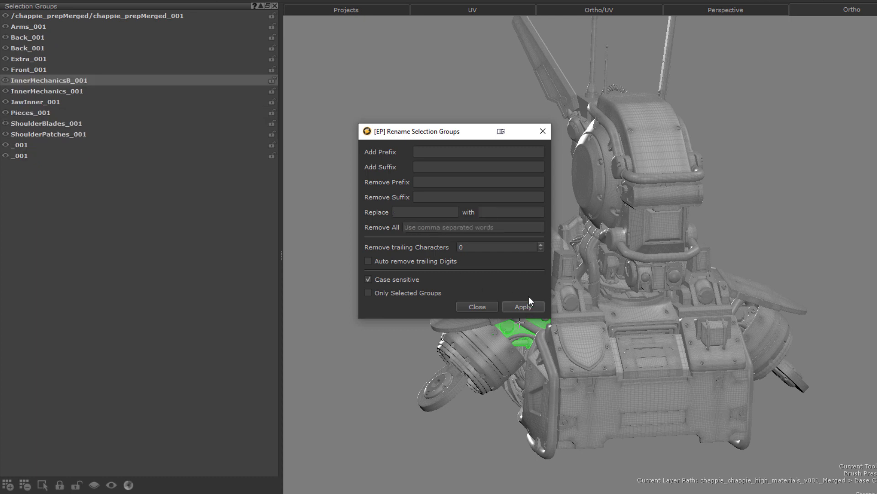
- Remove trailing characters from the selection group names and automatically strip their trailing digits
{"action": "left_click", "coordinate": [541, 245]}
{"action": "left_click", "coordinate": [528, 306]}
{"action": "left_click", "coordinate": [430, 262]}
{"action": "left_click", "coordinate": [525, 306]}
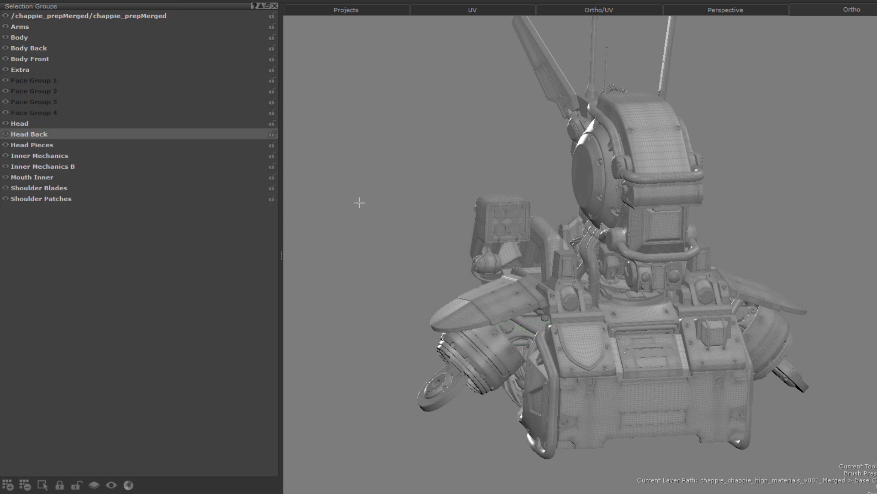
{"action": "right_click", "coordinate": [73, 136]}
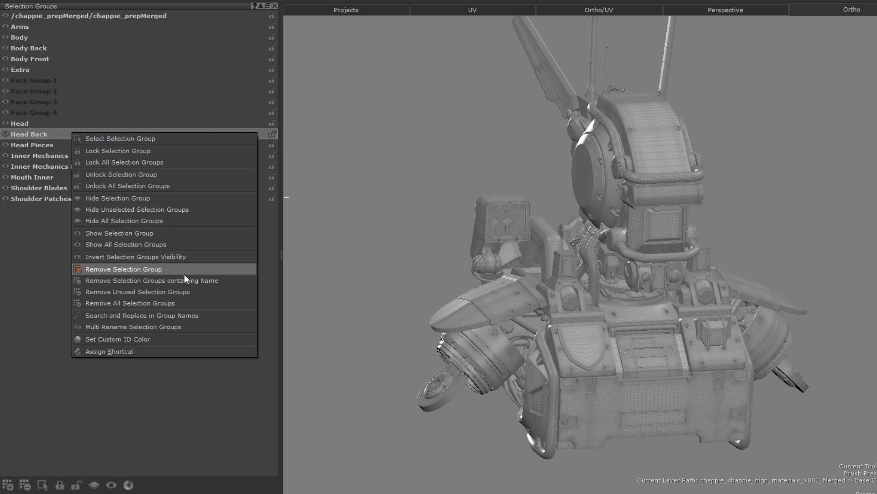
{"action": "left_click", "coordinate": [182, 301]}
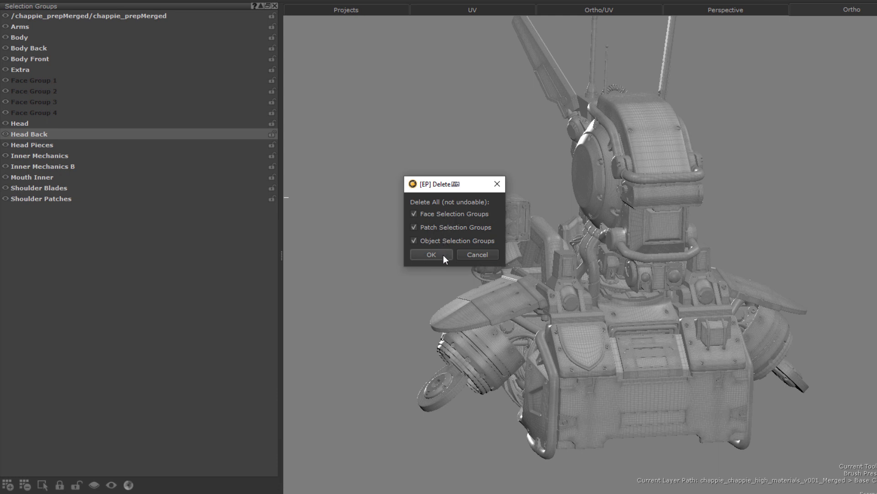
{"action": "left_click", "coordinate": [474, 254]}
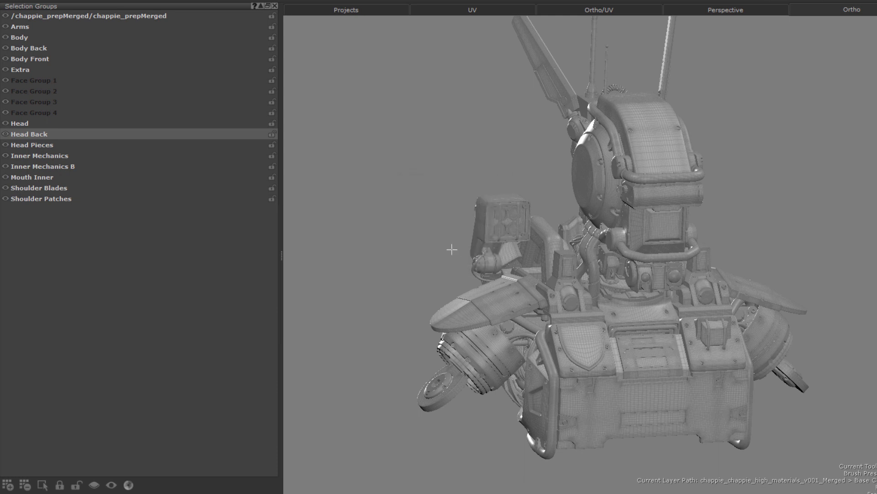
- Set a custom ID color override of pure red on the Head Back selection group
{"action": "right_click", "coordinate": [145, 134]}
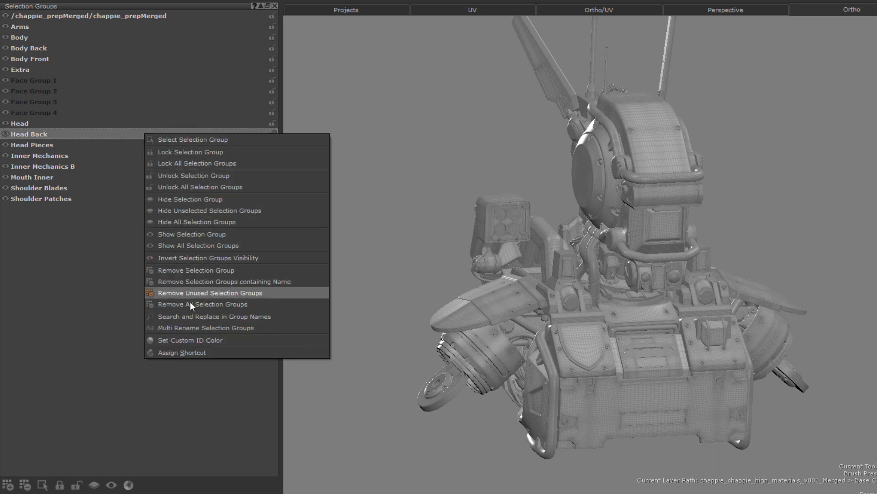
{"action": "left_click", "coordinate": [201, 340]}
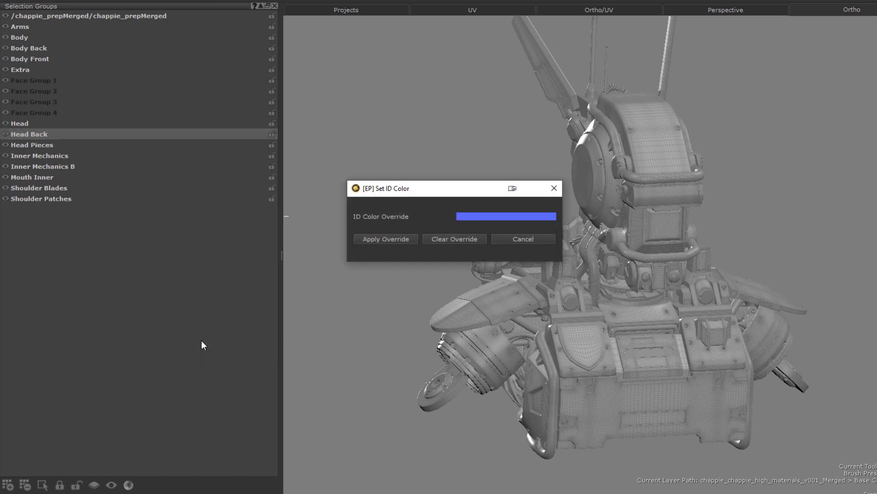
{"action": "left_click", "coordinate": [487, 218]}
{"action": "left_click_drag", "start_coordinate": [369, 87], "coordinate": [386, 61]}
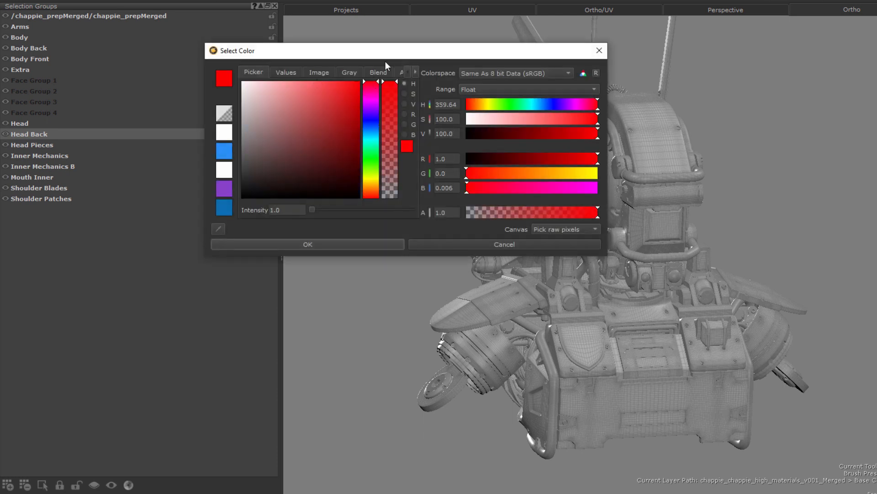
{"action": "left_click", "coordinate": [371, 246]}
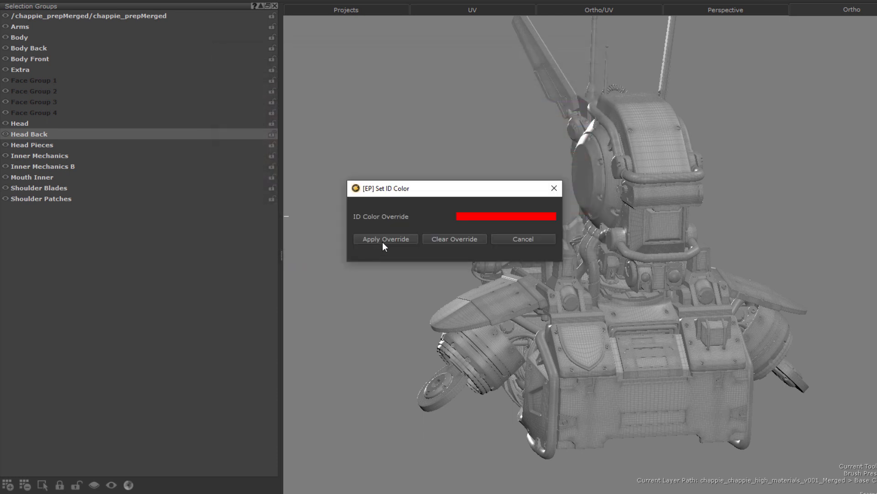
{"action": "left_click", "coordinate": [382, 239]}
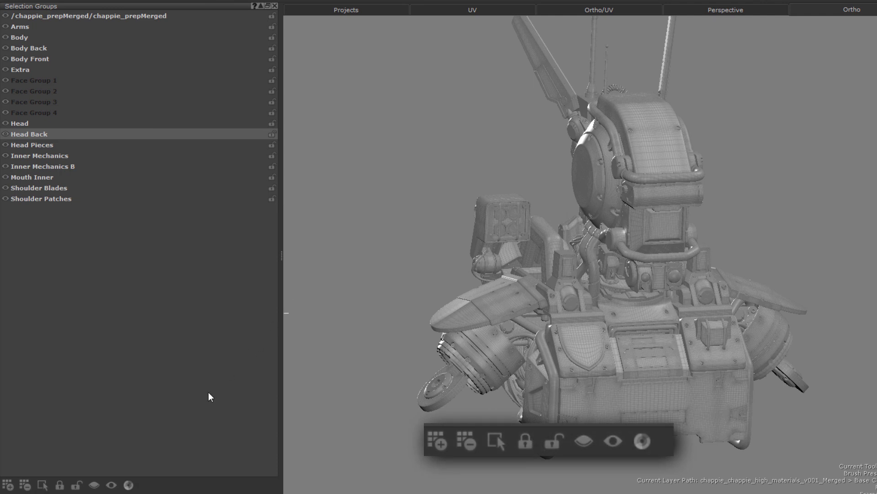
- In the Material ID from Selection Groups setup, enable Use ID Color Overrides and add all selection groups to the ID creation list
{"action": "left_click", "coordinate": [128, 485]}
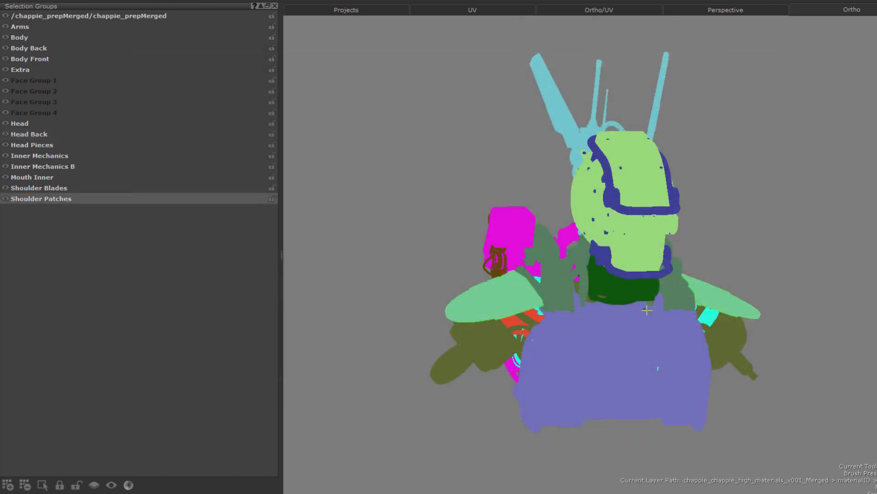
{"action": "left_click_drag", "start_coordinate": [647, 310], "coordinate": [564, 305], "text": "alt"}
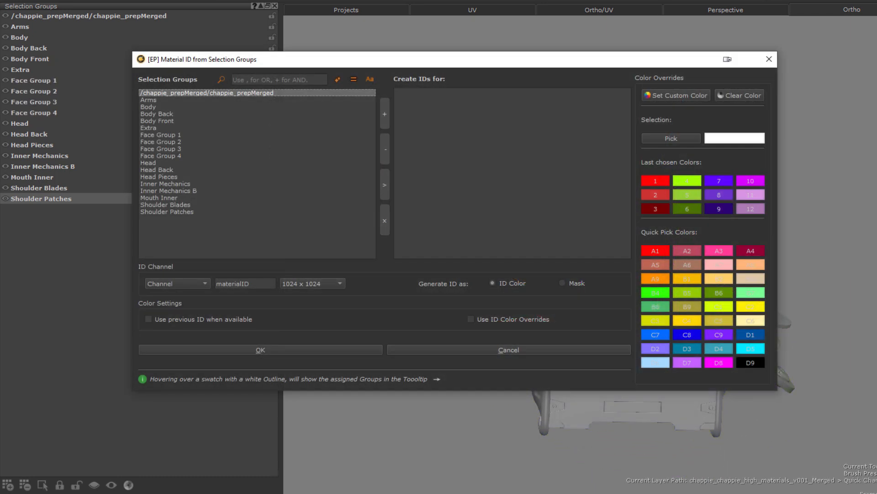
{"action": "left_click", "coordinate": [493, 319]}
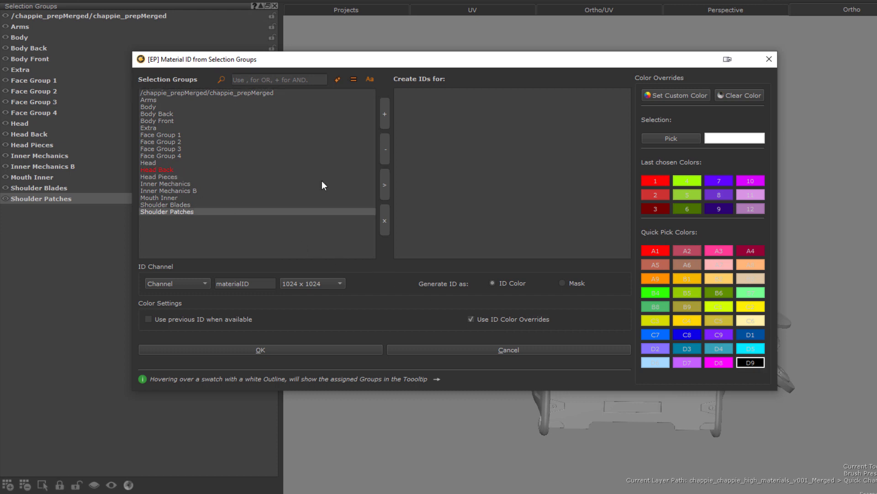
{"action": "left_click", "coordinate": [382, 184]}
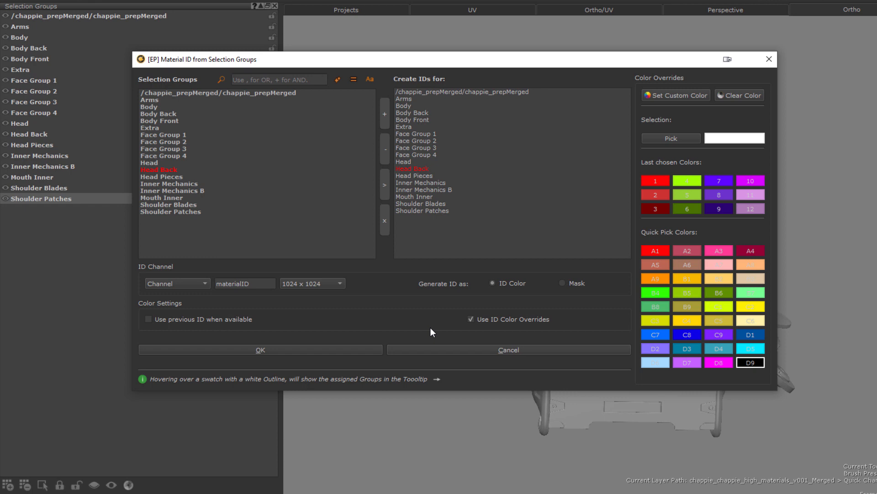
- Assign quick pick color A3 to Mouth Inner and copy Head Back's override color to Face Group 1
{"action": "left_click", "coordinate": [428, 198]}
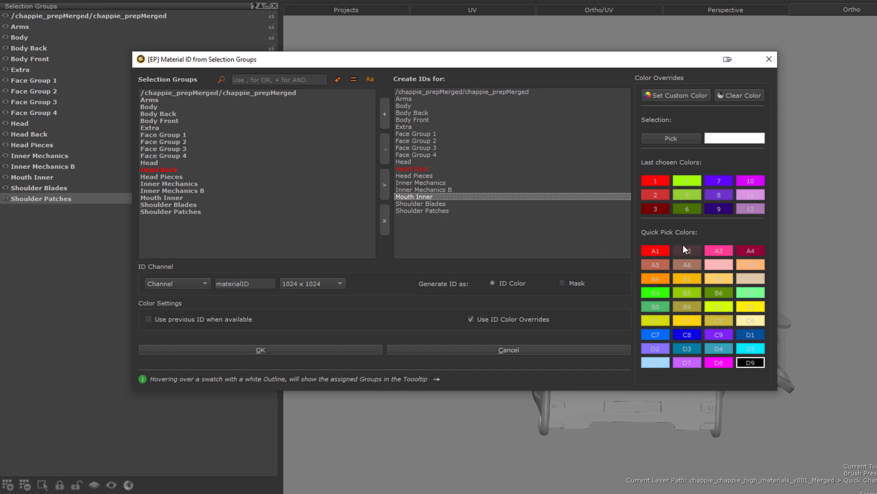
{"action": "left_click", "coordinate": [717, 247]}
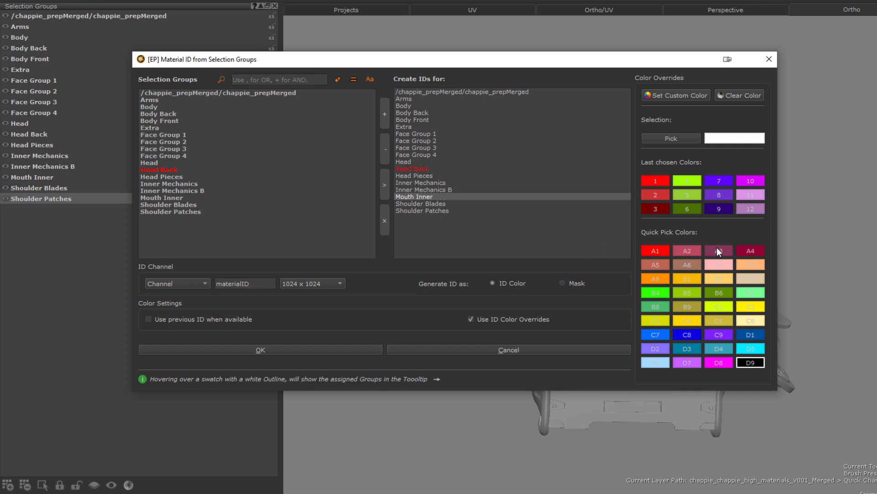
{"action": "left_click", "coordinate": [433, 185]}
{"action": "left_click", "coordinate": [415, 169]}
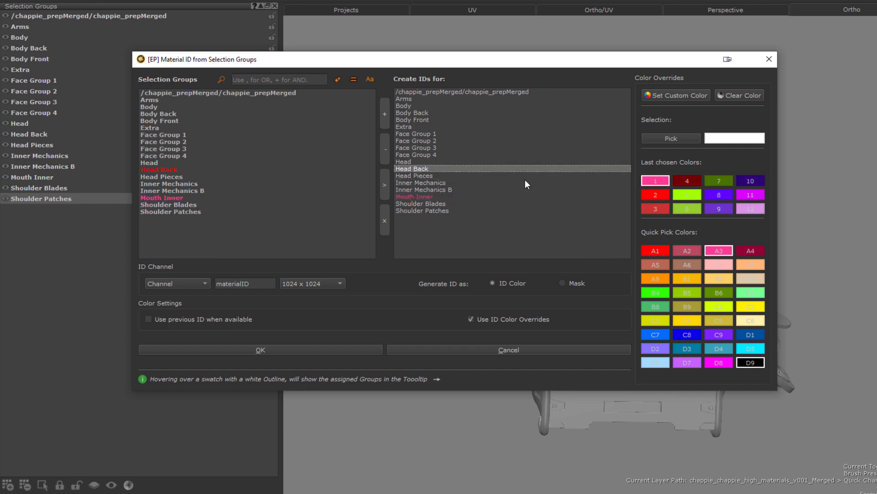
{"action": "left_click", "coordinate": [673, 135]}
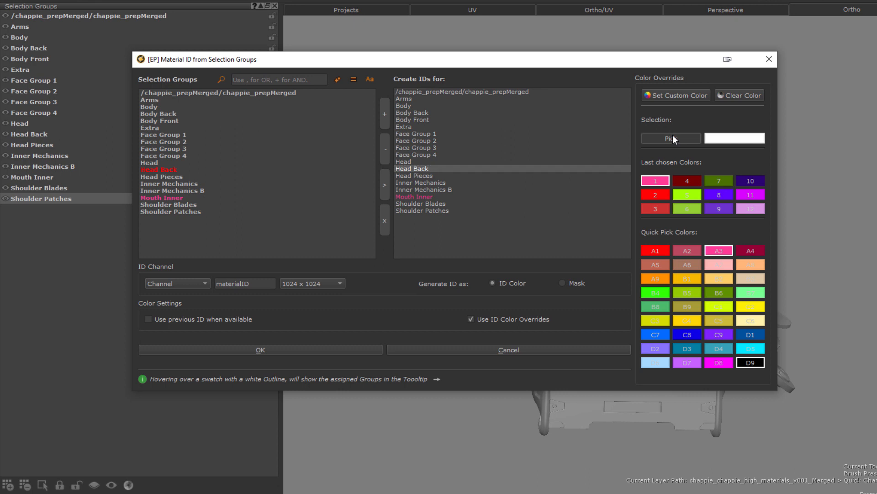
{"action": "left_click", "coordinate": [424, 136]}
{"action": "left_click", "coordinate": [736, 138]}
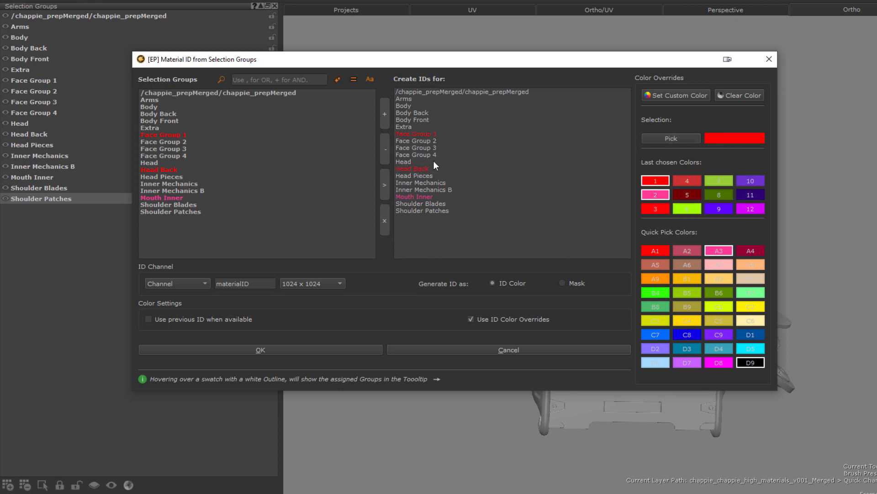
- Set a custom blue override color (R 0.128, G 0.0, B 1.0) for Inner Mechanics and Inner Mechanics B
{"action": "left_click_drag", "start_coordinate": [423, 186], "coordinate": [490, 181]}
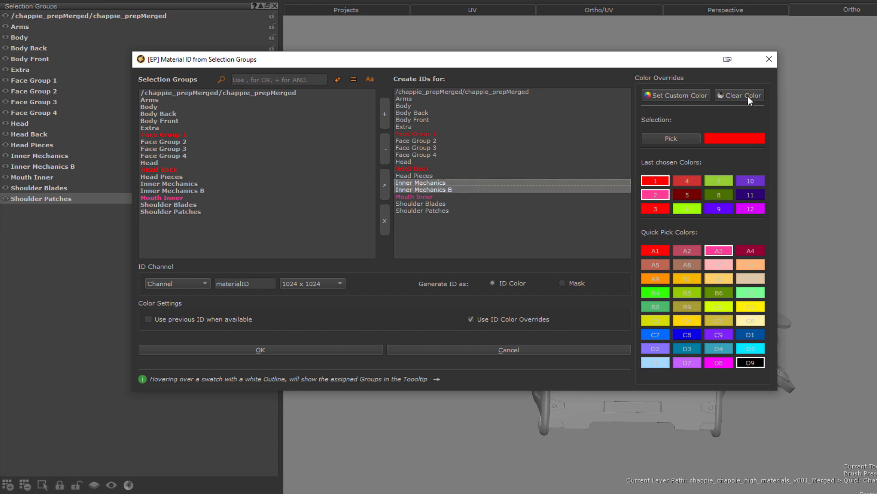
{"action": "left_click", "coordinate": [677, 95]}
{"action": "left_click", "coordinate": [371, 118]}
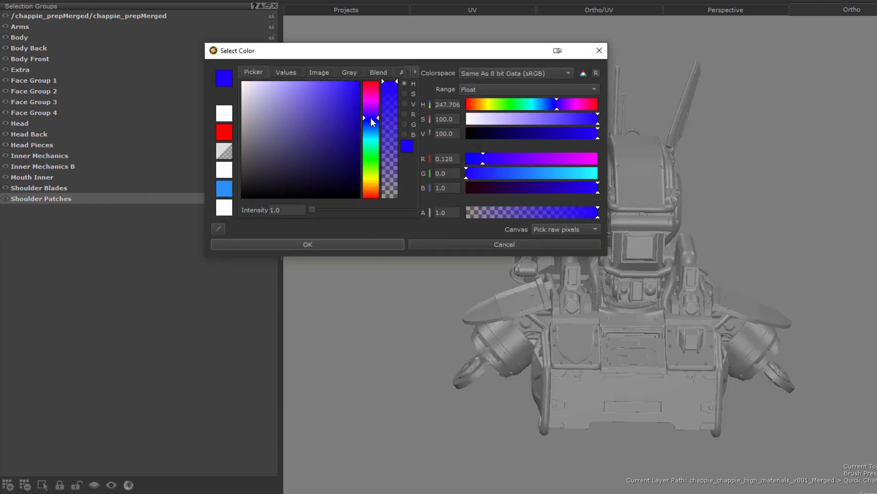
{"action": "left_click", "coordinate": [371, 247]}
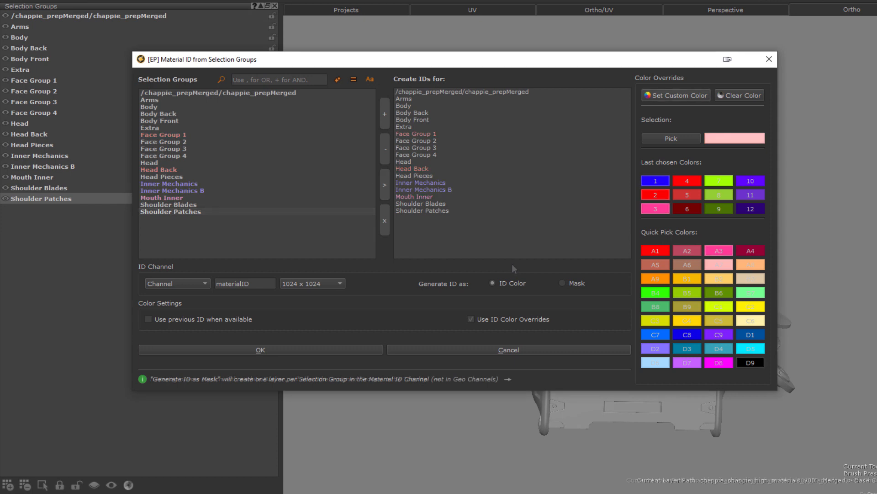
- Disable Use ID Color Overrides and toggle the option Use previous ID when available
{"action": "left_click", "coordinate": [471, 319]}
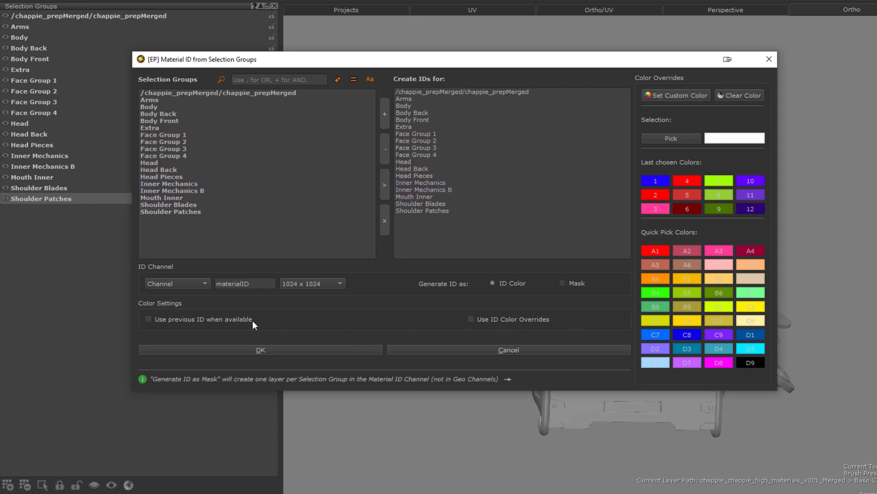
{"action": "left_click", "coordinate": [216, 320]}
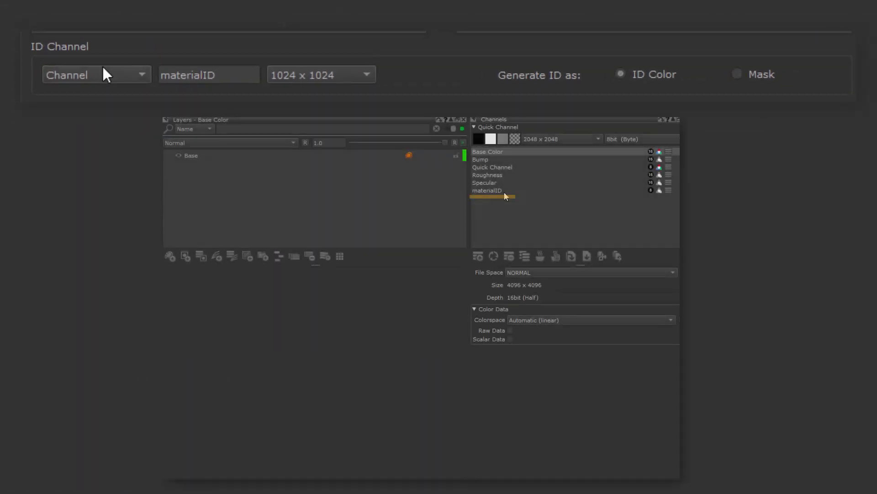
- Set the ID channel type to Geo Channel, keeping the name materialID and the 1024 x 1024 resolution
{"action": "left_click", "coordinate": [492, 189]}
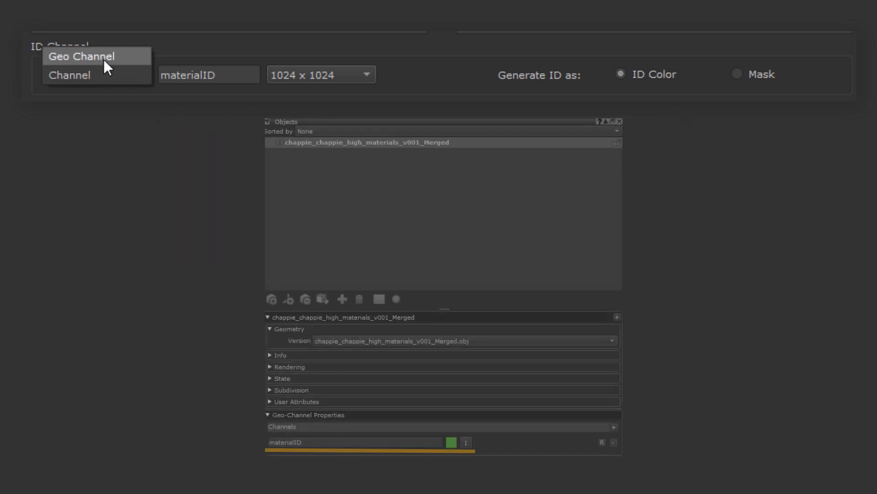
{"action": "left_click", "coordinate": [103, 60]}
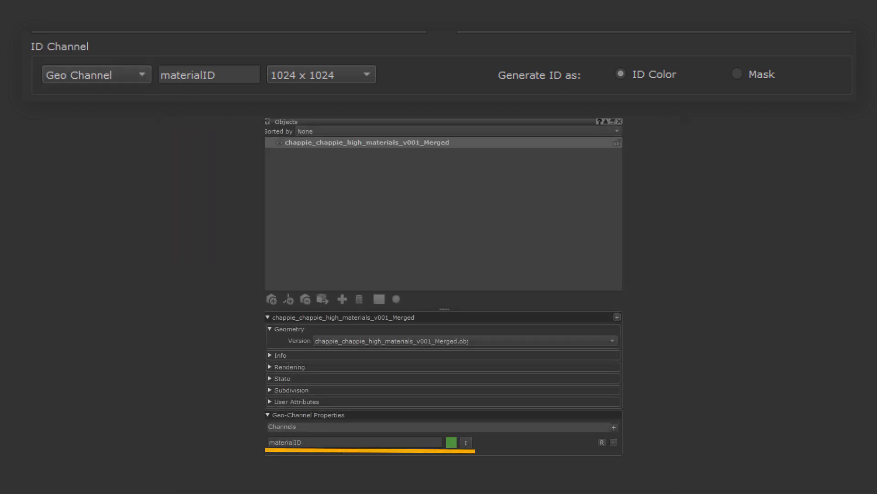
{"action": "left_click", "coordinate": [345, 81]}
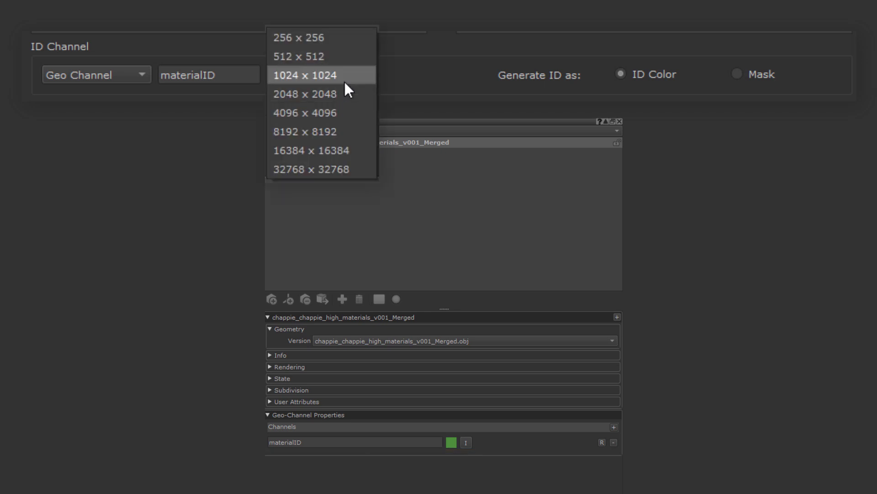
{"action": "left_click", "coordinate": [412, 73]}
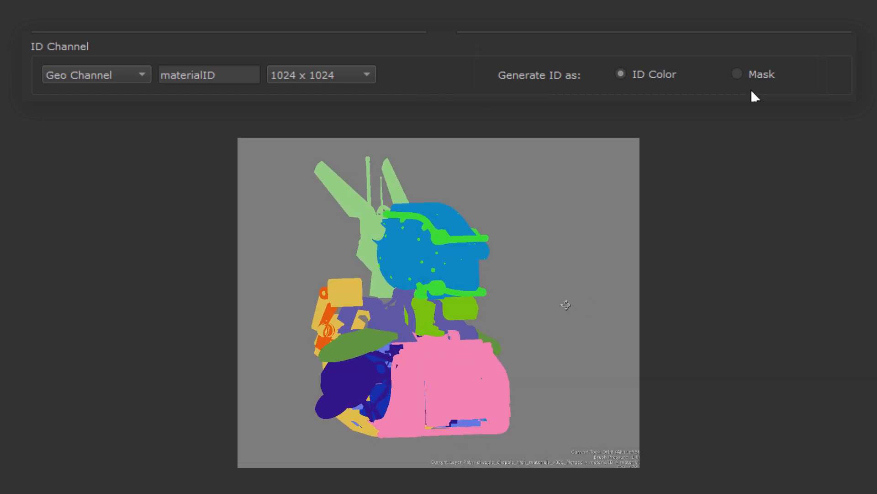
- Name the ID channel materialID_B, set its type to Geo Channel and choose to generate the ID as Mask
{"action": "left_click", "coordinate": [751, 82]}
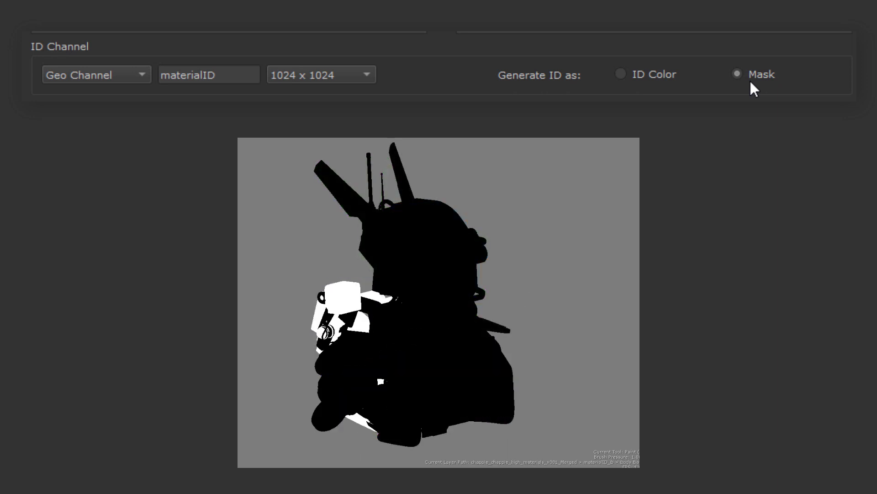
{"action": "left_click", "coordinate": [665, 75]}
{"action": "type", "text": "_B"}
{"action": "left_click", "coordinate": [100, 72]}
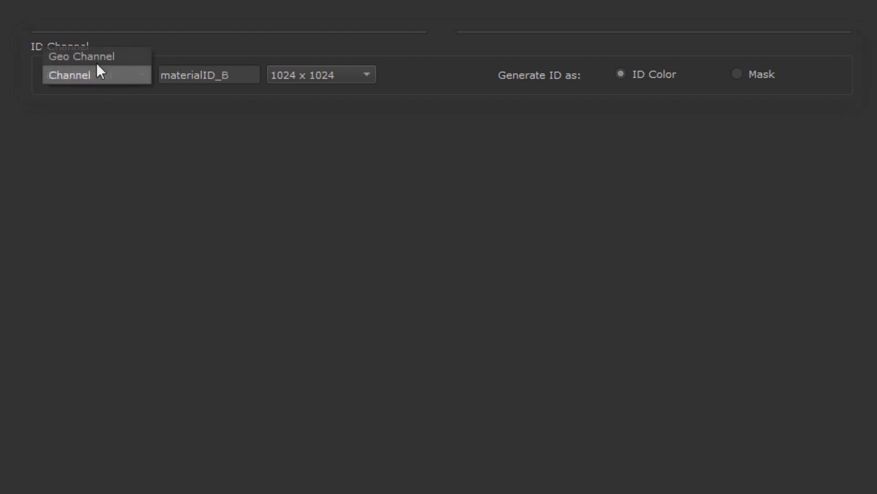
{"action": "left_click", "coordinate": [97, 56]}
{"action": "left_click", "coordinate": [737, 74]}
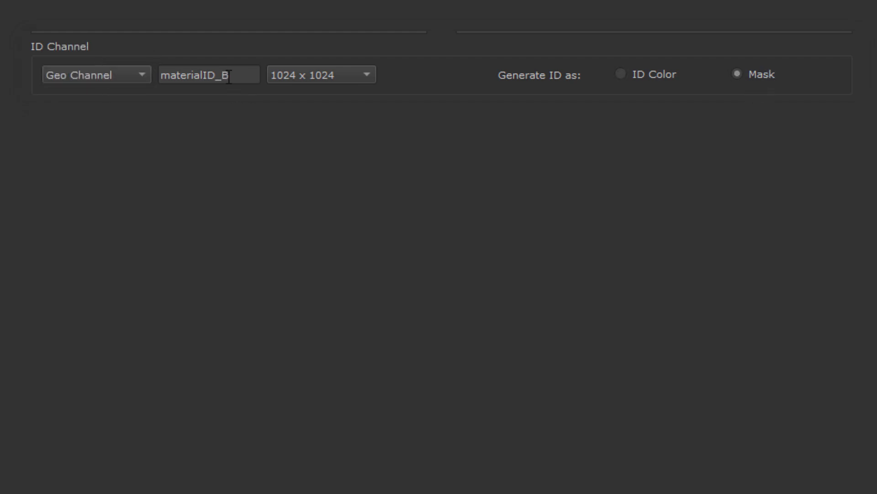
- Rename the ID channel clownMap and generate it as a 1024 x 1024 Geo Channel with ID Color
{"action": "double_click", "coordinate": [194, 75]}
{"action": "key", "text": "BackSpace"}
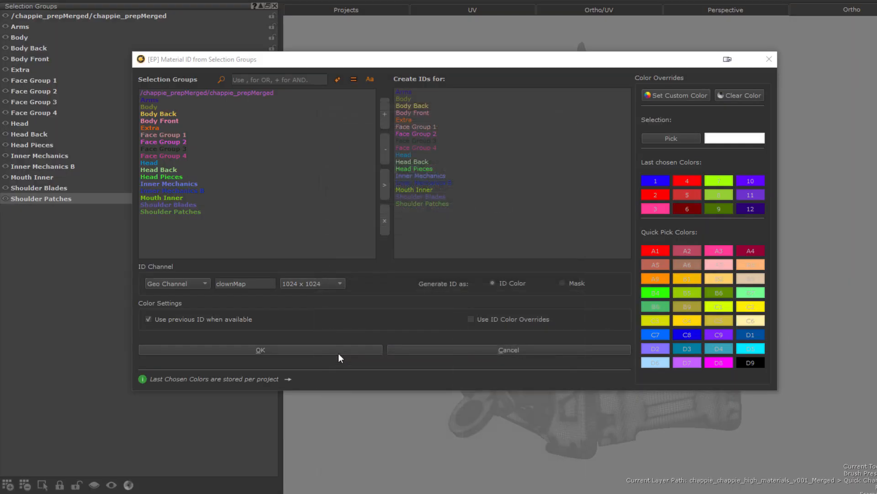
{"action": "left_click", "coordinate": [339, 354]}
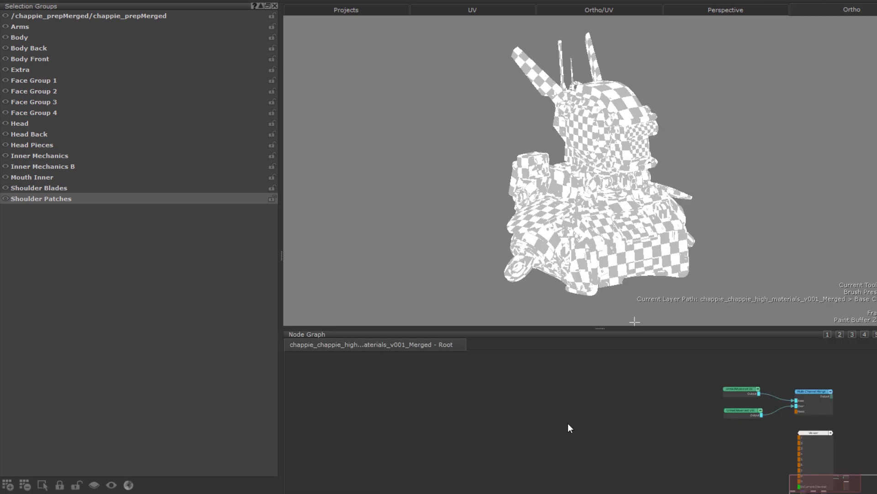
- Create a Geo-Channel node in the node graph and assign the clownMap channel to it
{"action": "key", "text": "Tab"}
{"action": "type", "text": "geo"}
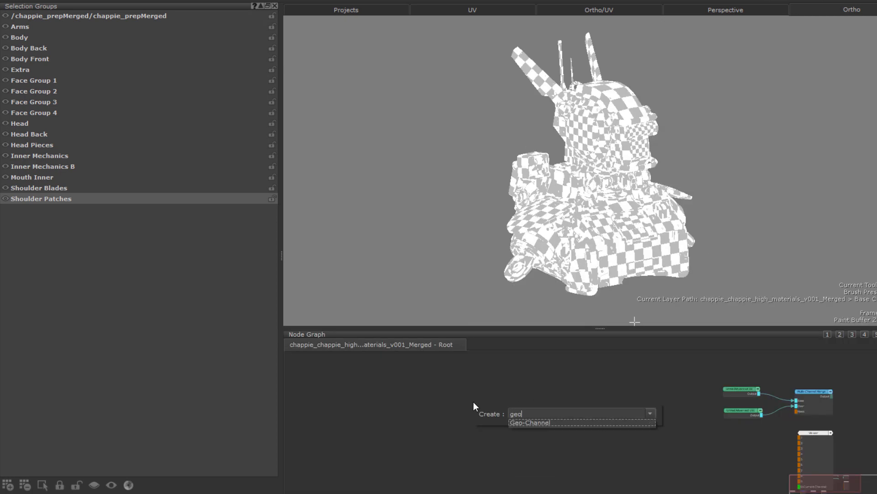
{"action": "key", "text": "Return"}
{"action": "double_click", "coordinate": [487, 404]}
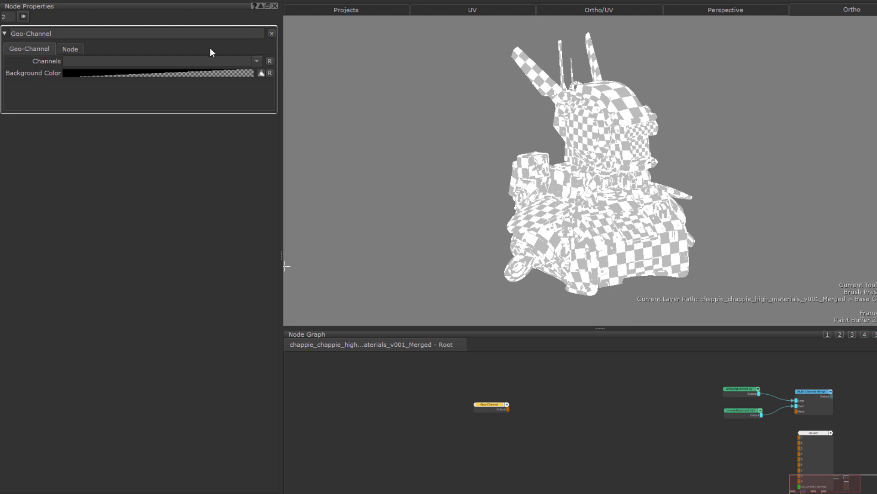
{"action": "left_click", "coordinate": [257, 60]}
{"action": "left_click", "coordinate": [204, 80]}
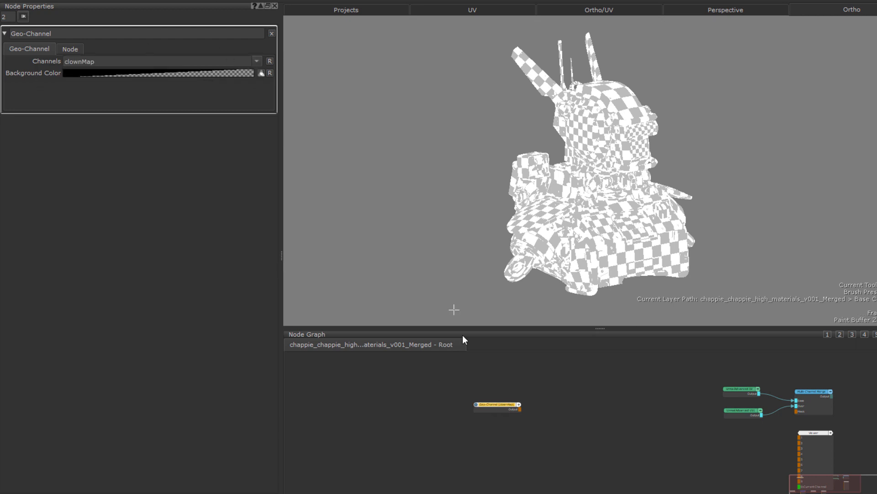
- Display the clownMap Geo-Channel node's output on the model through the viewer node
{"action": "left_click", "coordinate": [492, 405]}
{"action": "key", "text": "1"}
{"action": "left_click", "coordinate": [492, 406]}
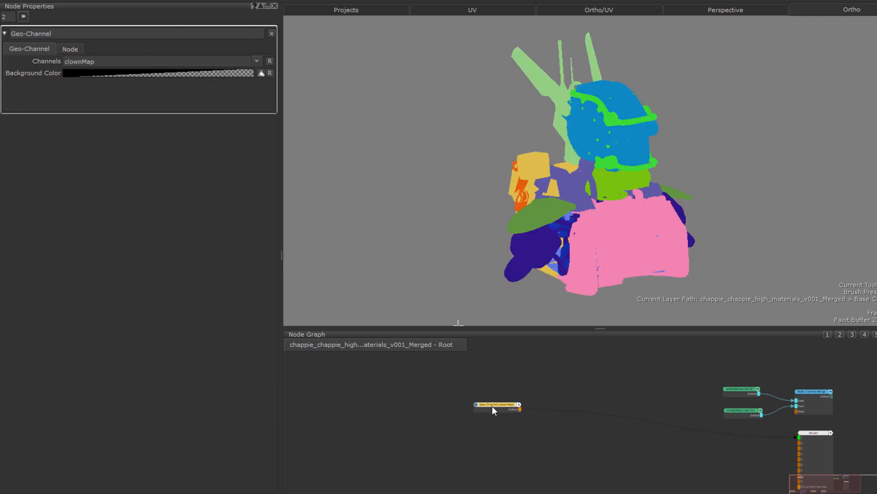
- Add a Color Range to Mask X4 node fed by the clownMap Geo-Channel node
{"action": "scroll", "coordinate": [492, 405], "scroll_direction": "up", "scroll_amount": 1}
{"action": "scroll", "coordinate": [493, 408], "scroll_direction": "up", "scroll_amount": 1}
{"action": "key", "text": "Tab"}
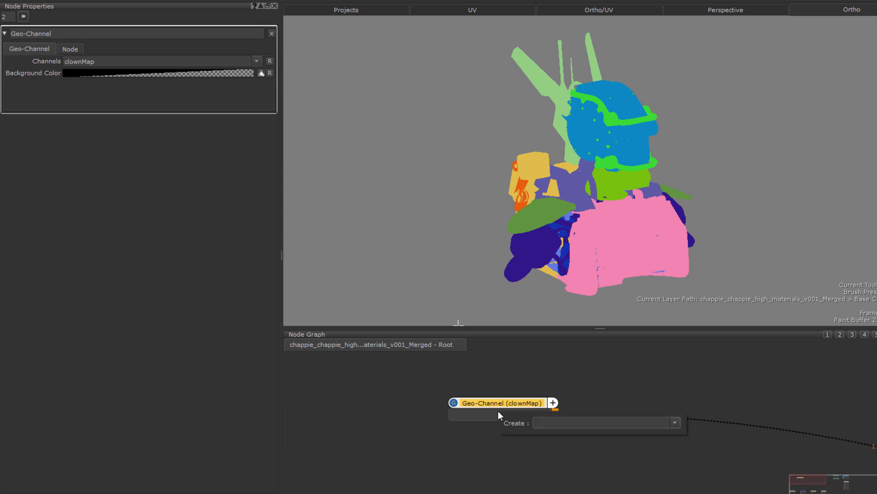
{"action": "type", "text": "color"}
{"action": "key", "text": "Down"}
{"action": "key", "text": "Down"}
{"action": "key", "text": "Down"}
{"action": "key", "text": "Down"}
{"action": "key", "text": "Down"}
{"action": "key", "text": "Return"}
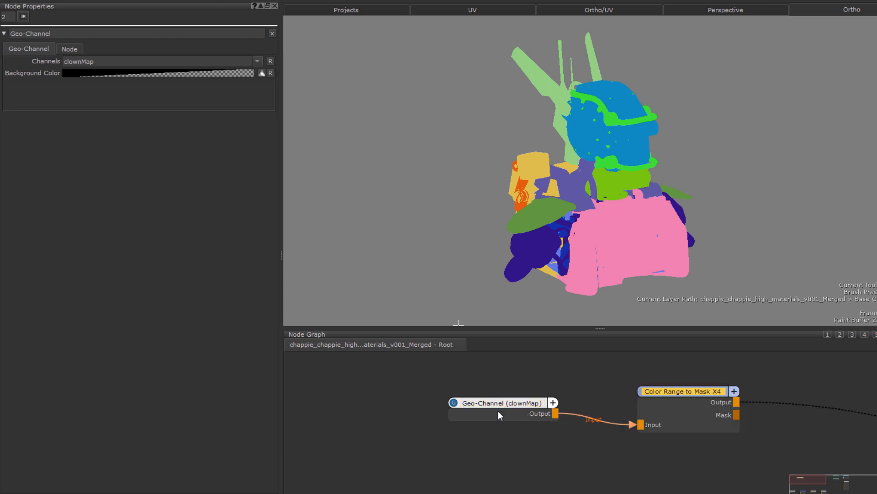
- Open Color 1 of Color Range to Mask X4 for editing, disable its colorspace handling and set the canvas to Pick raw pixels
{"action": "double_click", "coordinate": [692, 402]}
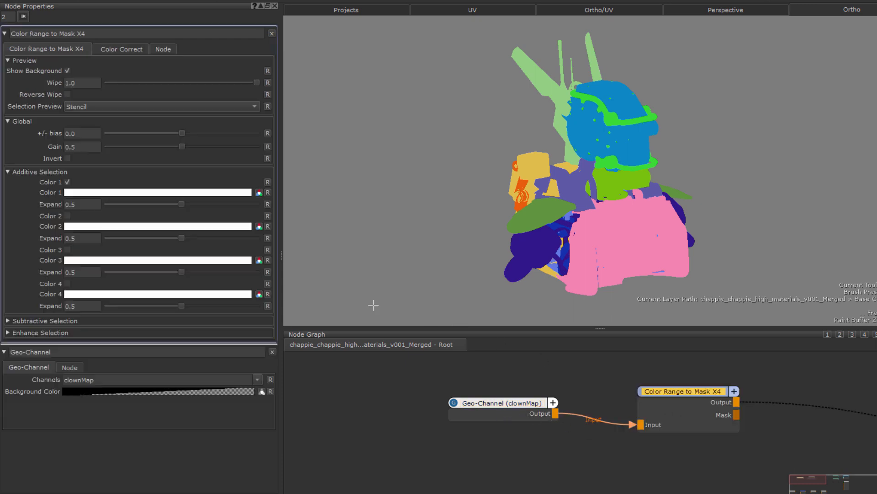
{"action": "left_click", "coordinate": [95, 193]}
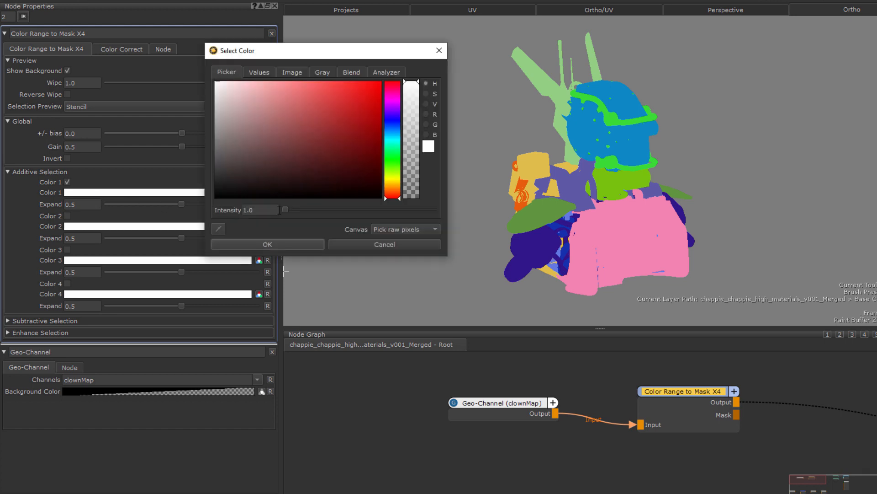
{"action": "left_click_drag", "start_coordinate": [447, 196], "coordinate": [612, 195]}
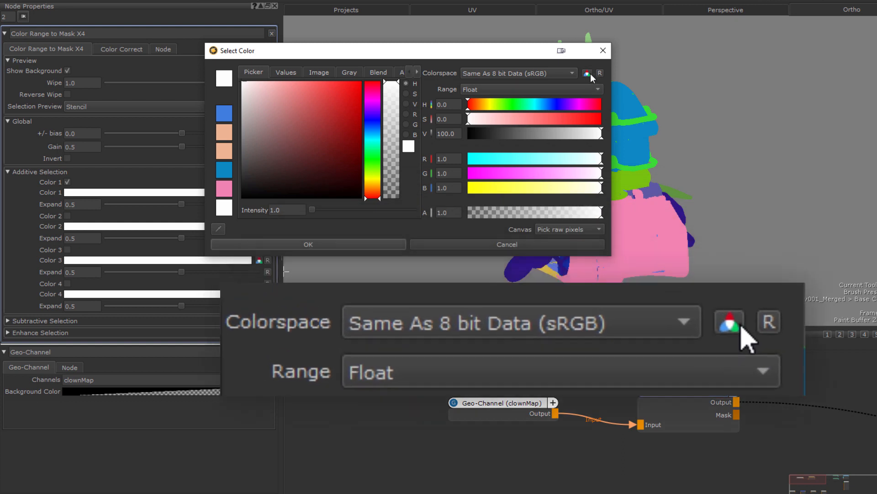
{"action": "left_click", "coordinate": [589, 74]}
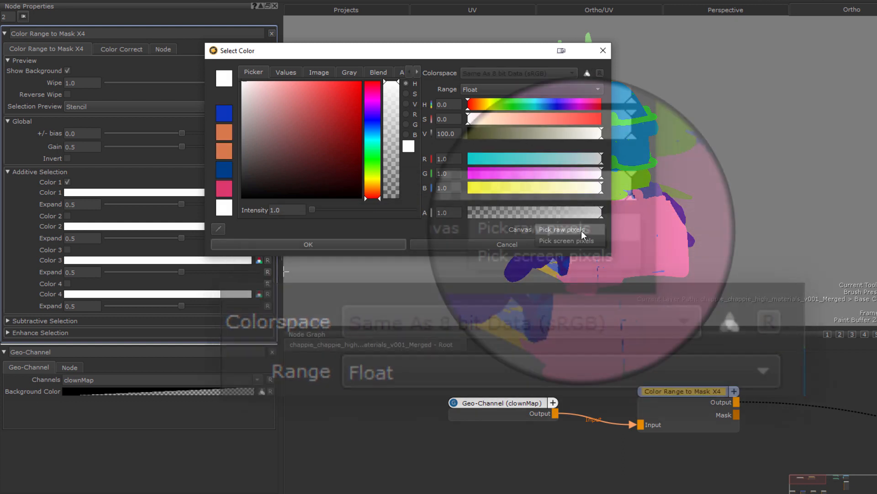
{"action": "left_click", "coordinate": [581, 231]}
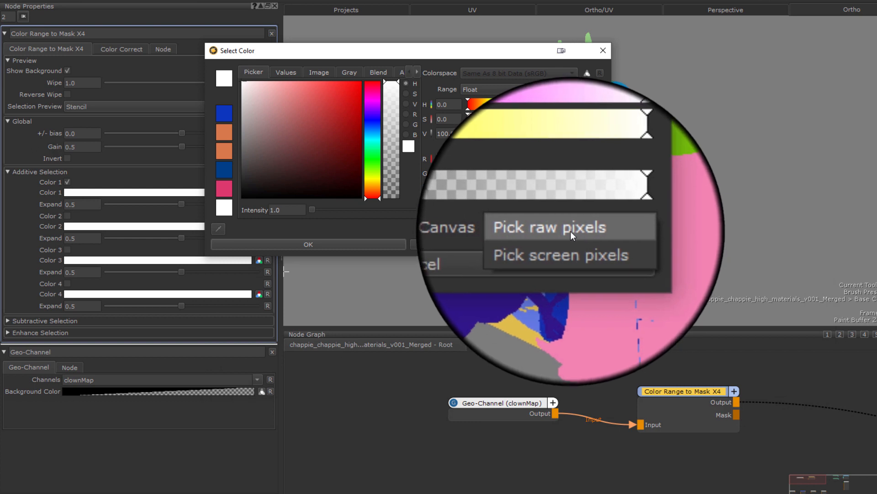
{"action": "left_click", "coordinate": [572, 228]}
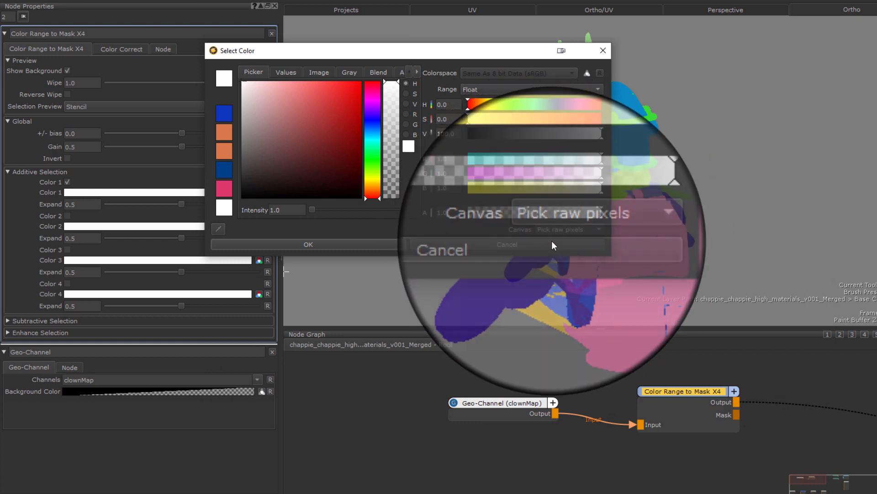
- Sample the pink of the front body from the canvas as Color 1
{"action": "left_click", "coordinate": [218, 228]}
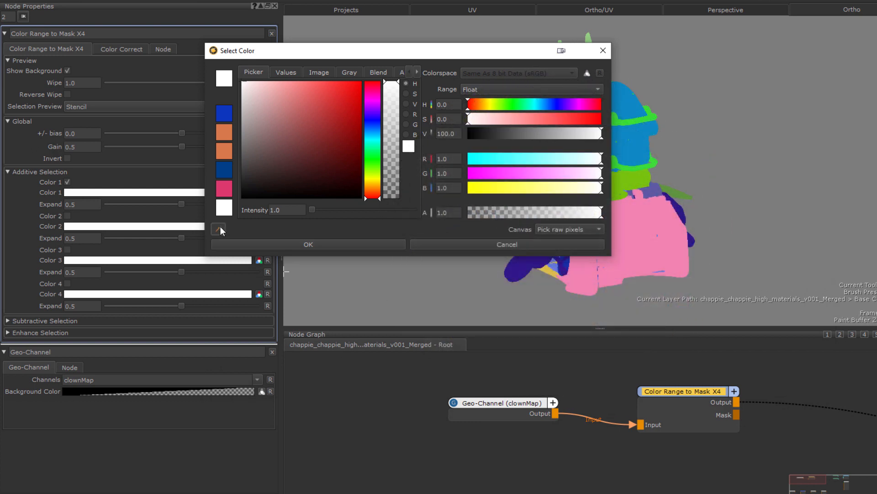
{"action": "left_click", "coordinate": [640, 245]}
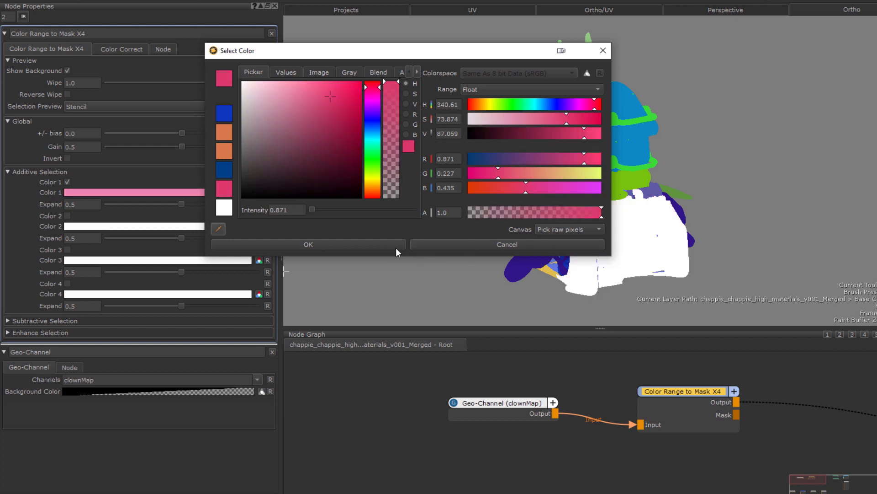
{"action": "left_click", "coordinate": [370, 247]}
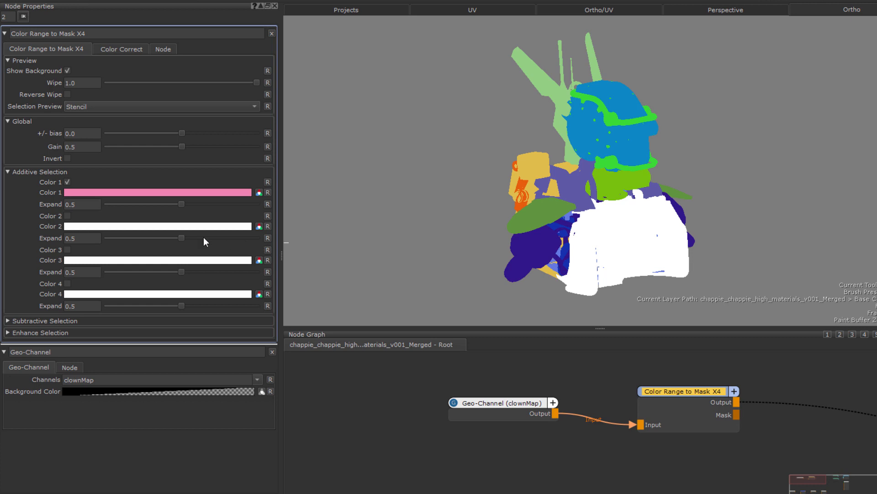
- Enable Color 2 and sample the head's blue from the canvas with colorspace handling disabled
{"action": "left_click", "coordinate": [68, 216]}
{"action": "left_click", "coordinate": [110, 227]}
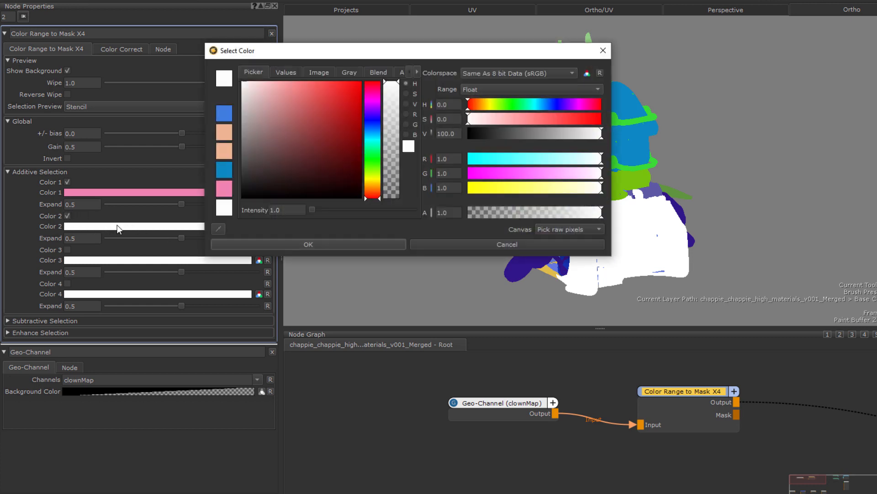
{"action": "left_click", "coordinate": [587, 74]}
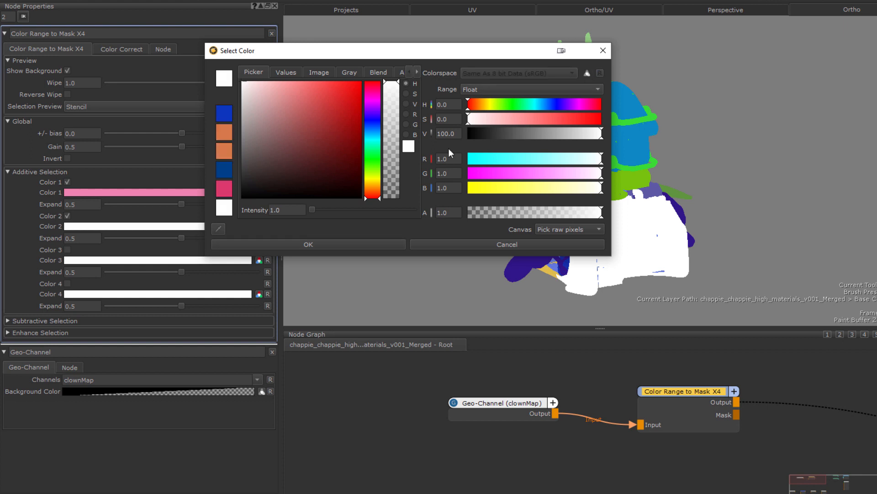
{"action": "left_click", "coordinate": [219, 228]}
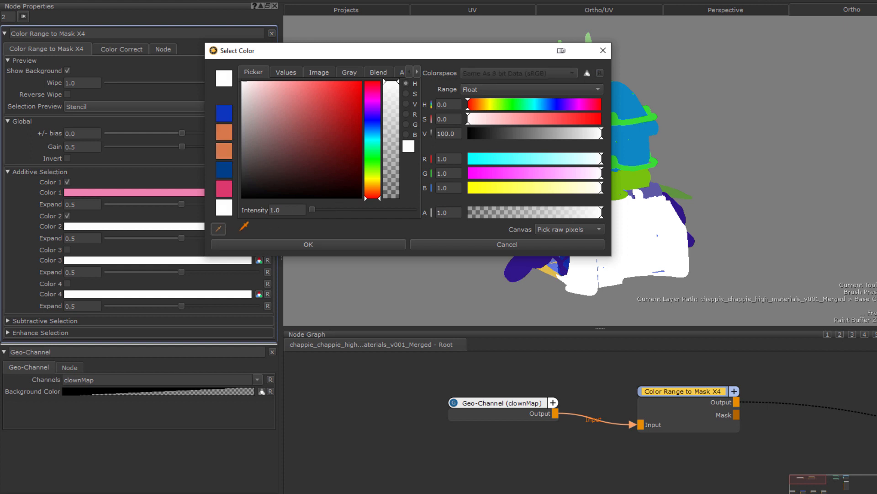
{"action": "left_click", "coordinate": [638, 142]}
{"action": "left_click", "coordinate": [369, 244]}
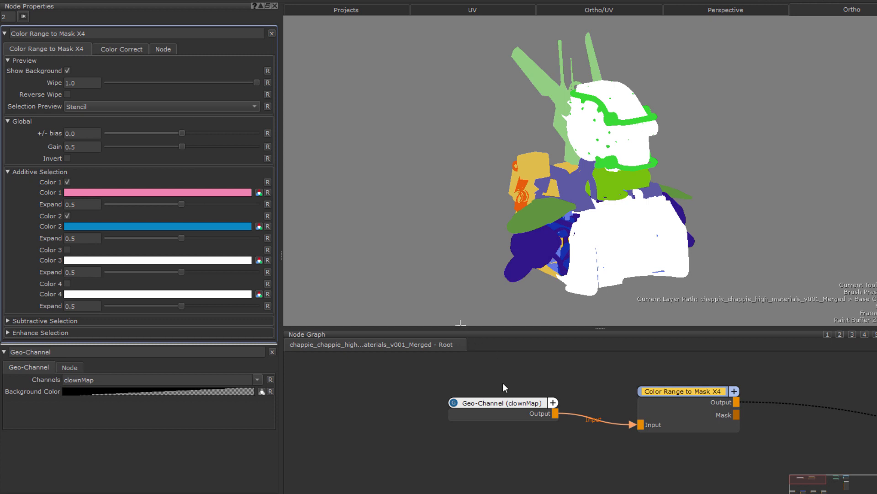
- Move the UnrealAdvanced and Multi-Channel Merge nodes beside Color Range to Mask X4 and connect its Mask output to the merge's Mask input
{"action": "middle_click_drag", "start_coordinate": [615, 380], "coordinate": [381, 413]}
{"action": "scroll", "coordinate": [381, 413], "scroll_direction": "down", "scroll_amount": 1}
{"action": "middle_click_drag", "start_coordinate": [585, 432], "coordinate": [515, 417]}
{"action": "left_click_drag", "start_coordinate": [619, 383], "coordinate": [857, 451]}
{"action": "left_click_drag", "start_coordinate": [858, 439], "coordinate": [498, 374]}
{"action": "middle_click_drag", "start_coordinate": [500, 417], "coordinate": [550, 449]}
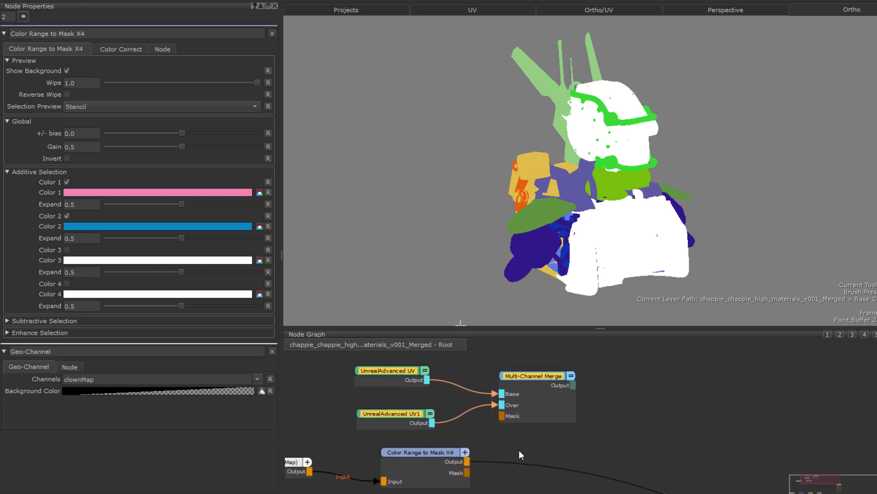
{"action": "left_click", "coordinate": [481, 481]}
{"action": "left_click_drag", "start_coordinate": [467, 474], "coordinate": [507, 414]}
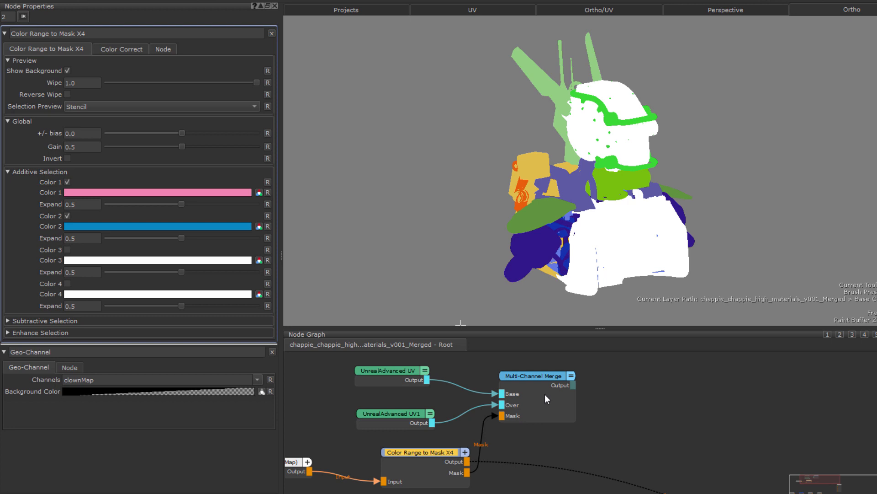
- Display the Multi-Channel Merge result as Unreal Advanced shading
{"action": "left_click", "coordinate": [545, 394]}
{"action": "right_click", "coordinate": [545, 394]}
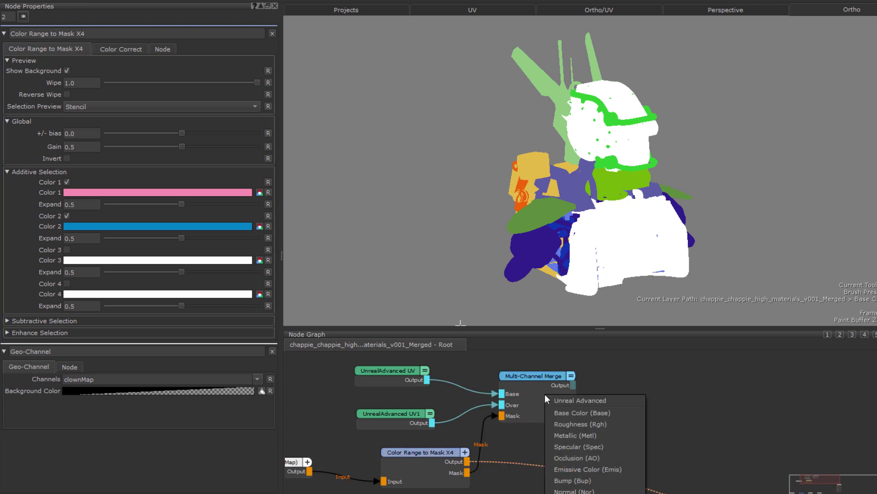
{"action": "left_click", "coordinate": [585, 399]}
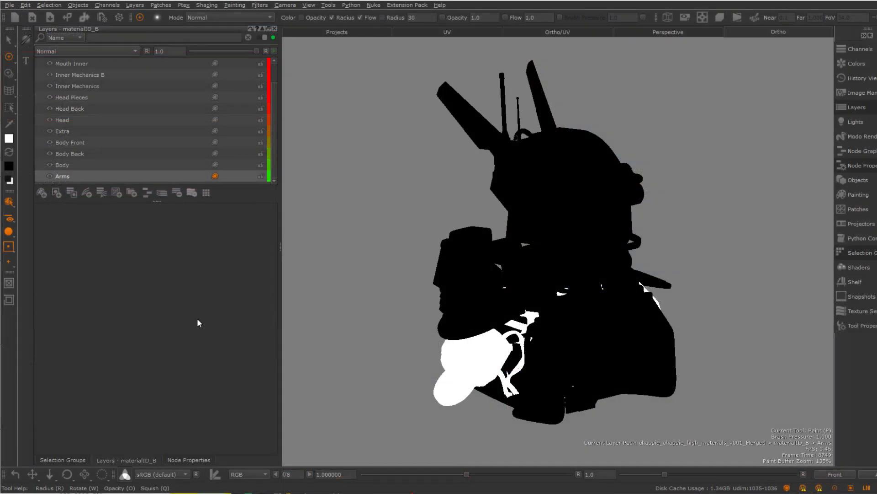
- Examine the individual mask layers of materialID_B on the model, from Body up to Mouth Inner
{"action": "left_click", "coordinate": [73, 165]}
{"action": "left_click", "coordinate": [76, 154]}
{"action": "left_click", "coordinate": [73, 142]}
{"action": "left_click", "coordinate": [72, 131]}
{"action": "left_click", "coordinate": [69, 120]}
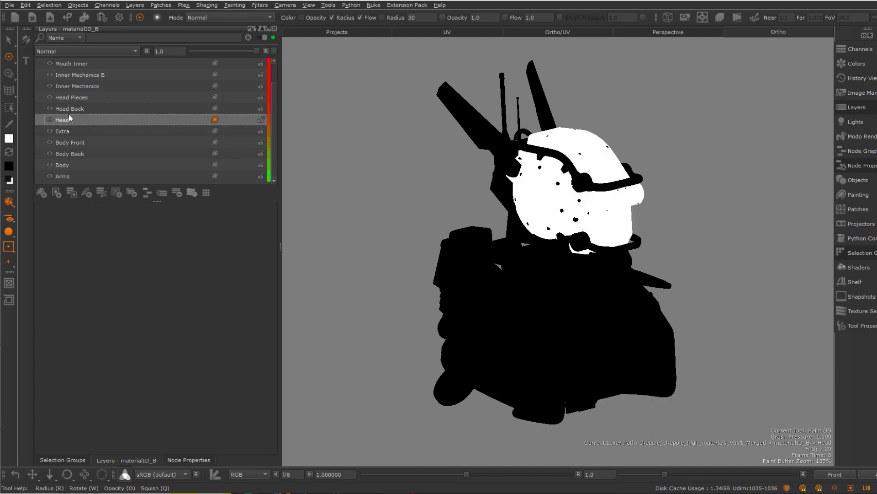
{"action": "left_click", "coordinate": [72, 108]}
{"action": "left_click", "coordinate": [76, 97]}
{"action": "left_click", "coordinate": [84, 86]}
{"action": "left_click", "coordinate": [85, 74]}
{"action": "left_click", "coordinate": [83, 63]}
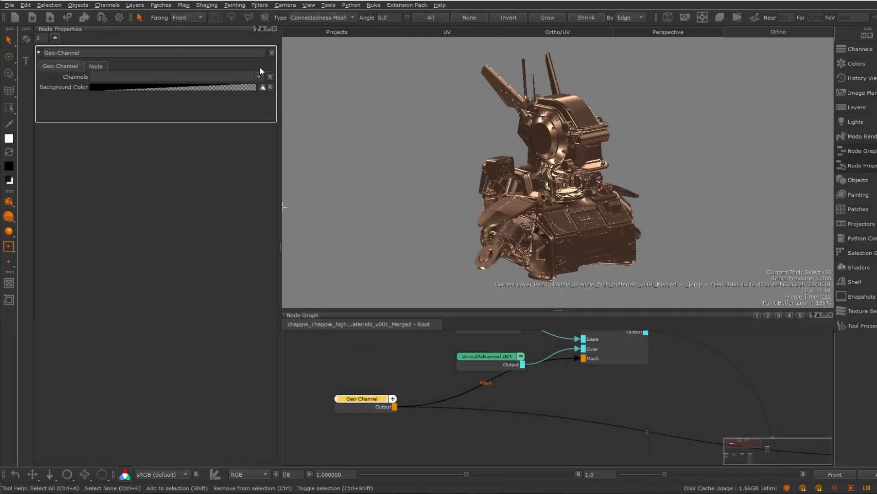
- Try Arms as the Geo-Channel node's mask channel and switch it to Head
{"action": "left_click", "coordinate": [257, 77]}
{"action": "left_click", "coordinate": [228, 83]}
{"action": "left_click", "coordinate": [251, 77]}
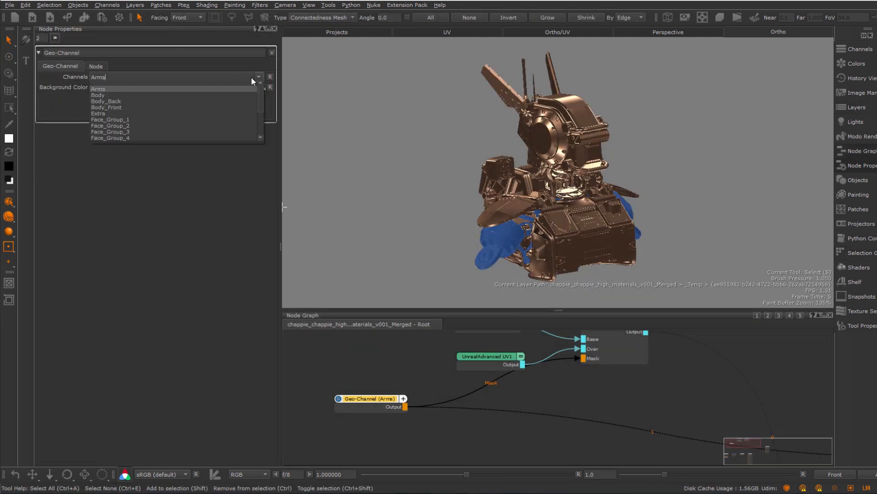
{"action": "left_click", "coordinate": [147, 123]}
- Copy the Head Geo-Channel node, insert a Blend Add node after the original and paste the copy into the graph
{"action": "left_click", "coordinate": [383, 402]}
{"action": "key", "text": "ctrl+c"}
{"action": "key", "text": "Tab"}
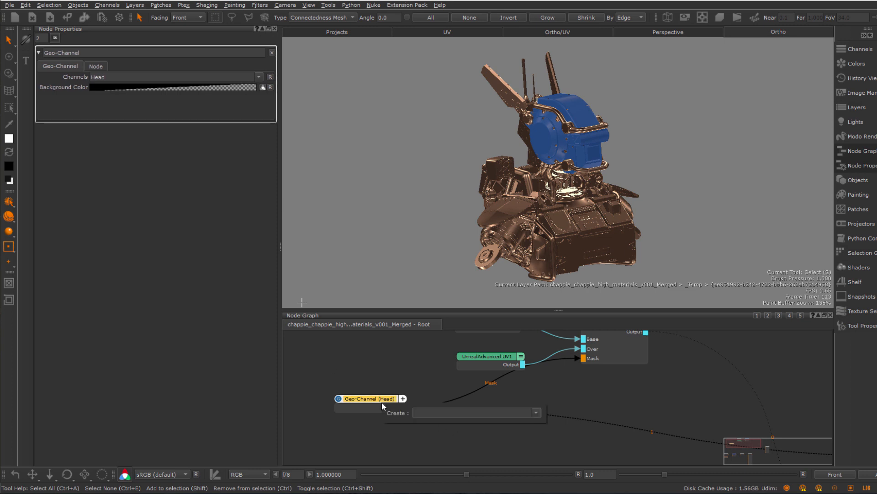
{"action": "type", "text": "blend"}
{"action": "key", "text": "Return"}
{"action": "key", "text": "ctrl+v"}
- Set the copied Geo-Channel node's channel to Body and connect its output to the Over input of Blend Add
{"action": "double_click", "coordinate": [372, 436]}
{"action": "left_click", "coordinate": [228, 77]}
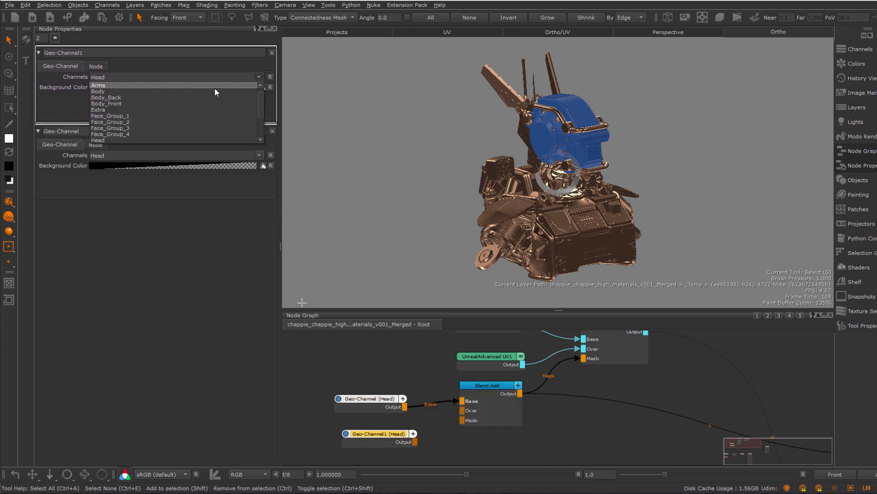
{"action": "left_click", "coordinate": [212, 92]}
{"action": "left_click_drag", "start_coordinate": [416, 442], "coordinate": [462, 411]}
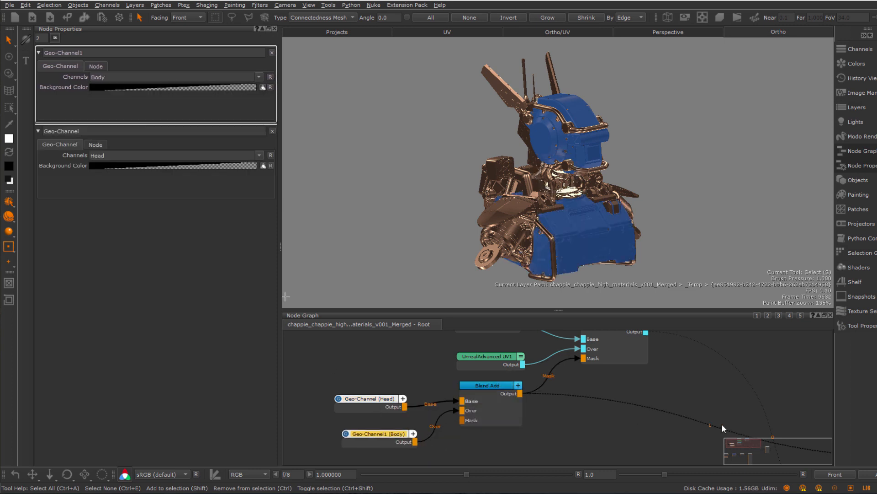